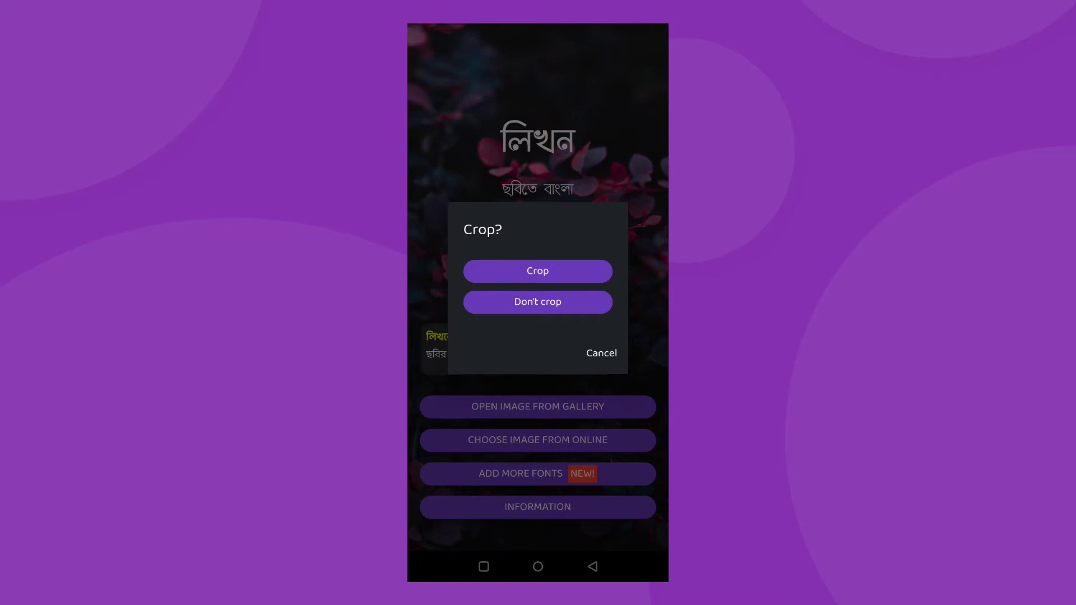
# Delete the placeholder caption and switch the keyboard to Bengali
pyautogui.click(538, 314)
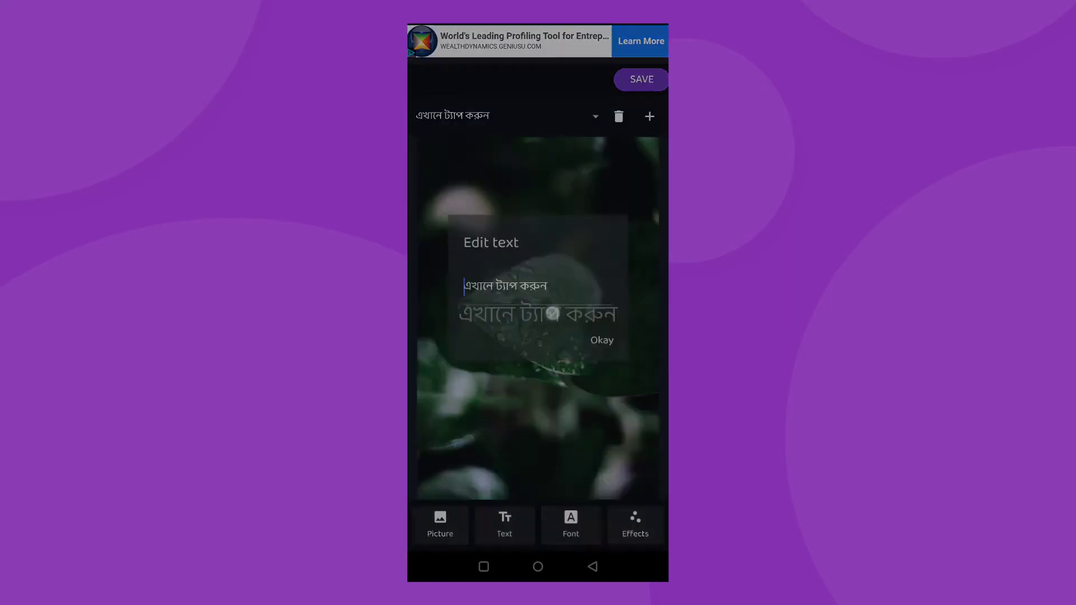
pyautogui.moveTo(463, 218); pyautogui.dragTo(547, 216)
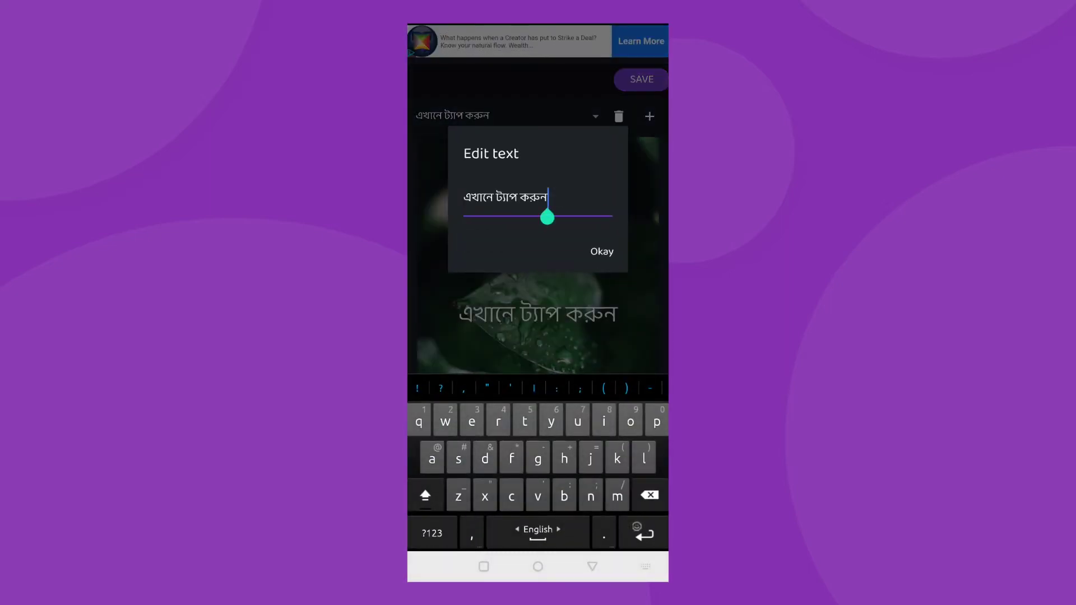
pyautogui.press('BackSpace')
pyautogui.press('BackSpace')
pyautogui.press('BackSpace')
pyautogui.press('BackSpace')
pyautogui.press('BackSpace')
pyautogui.press('BackSpace')
pyautogui.press('BackSpace')
pyautogui.press('BackSpace')
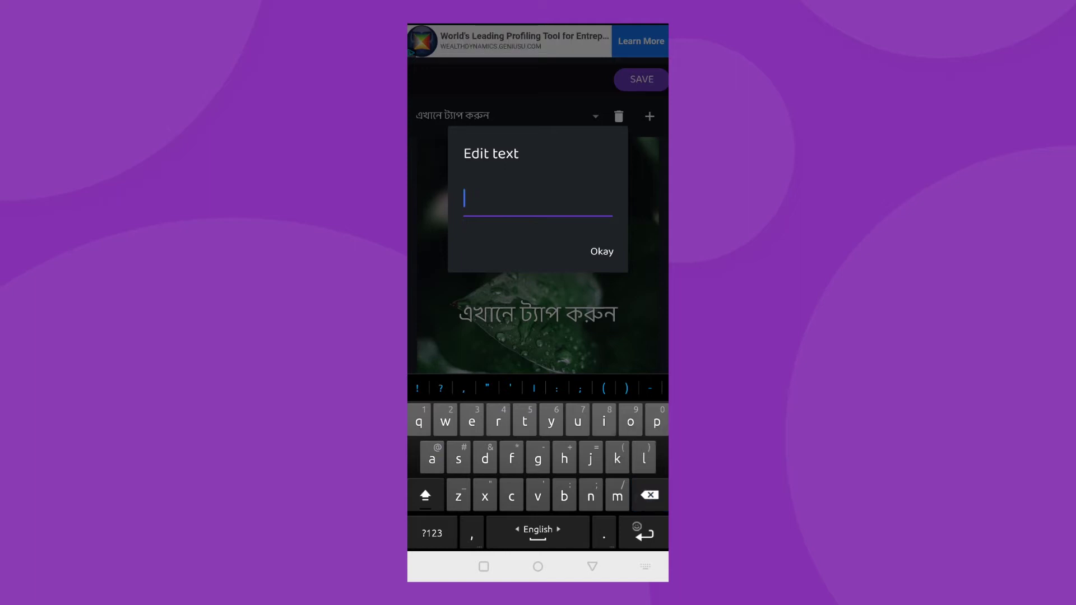
pyautogui.moveTo(516, 533); pyautogui.dragTo(561, 532)
# Type the quote 'পরিশ্রম সৌভাগ্যের চাবিকাঠি' with no trailing space
pyautogui.write('পরি')
pyautogui.click(425, 495)
pyautogui.write('শ্রম ')
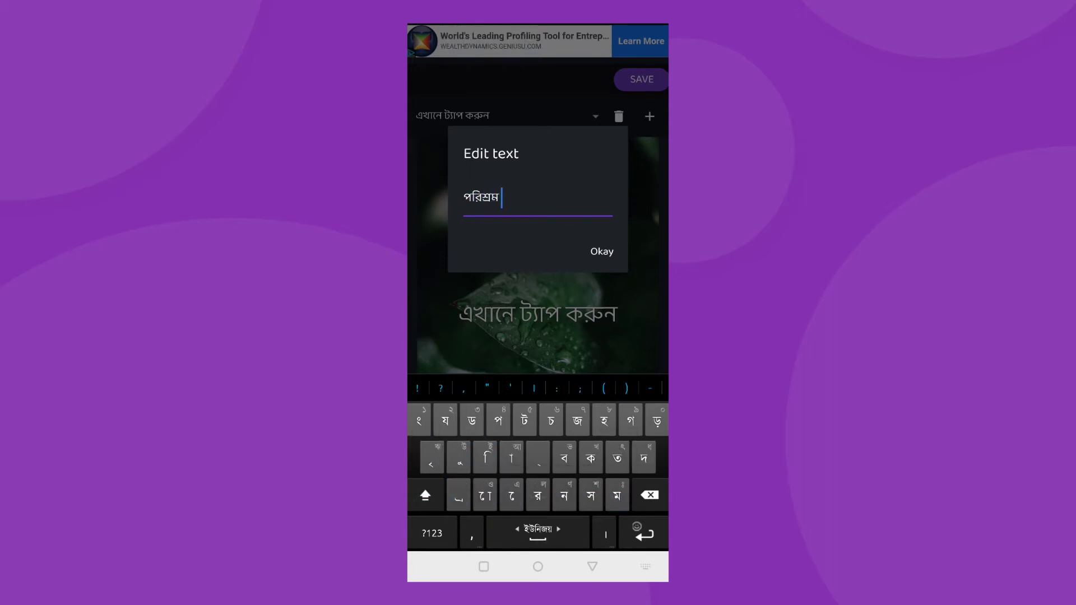
pyautogui.write('স')
pyautogui.click(426, 496)
pyautogui.write('ৌ')
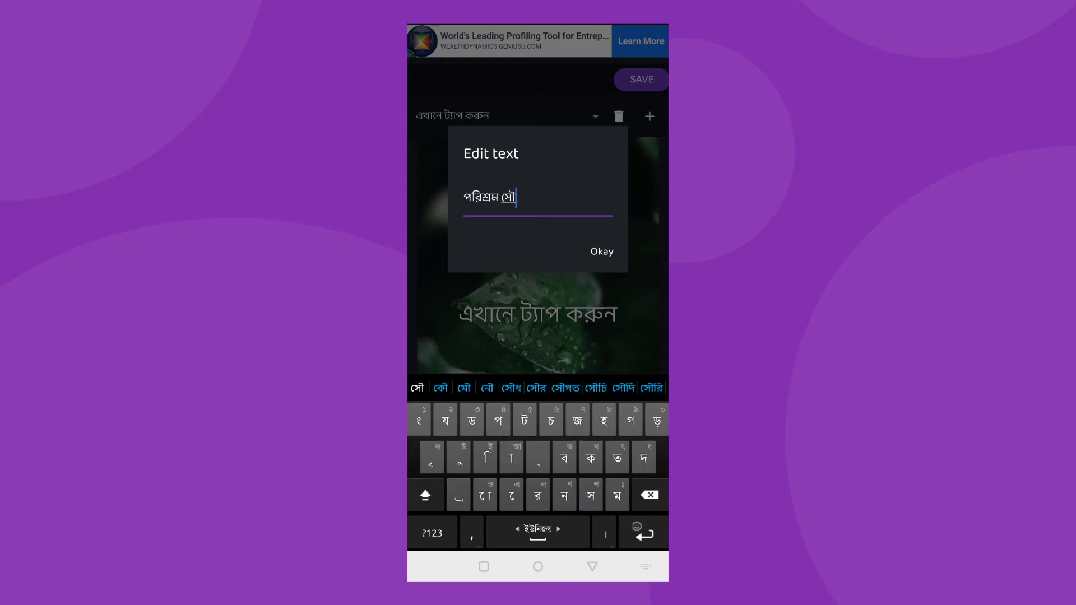
pyautogui.write('ভা')
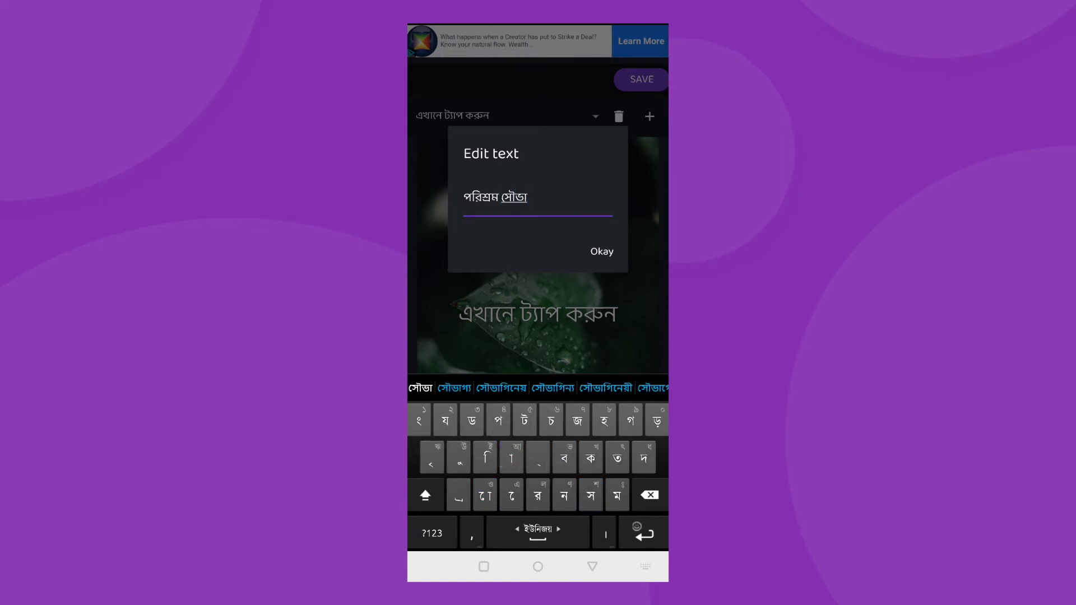
pyautogui.write('গ্যের ')
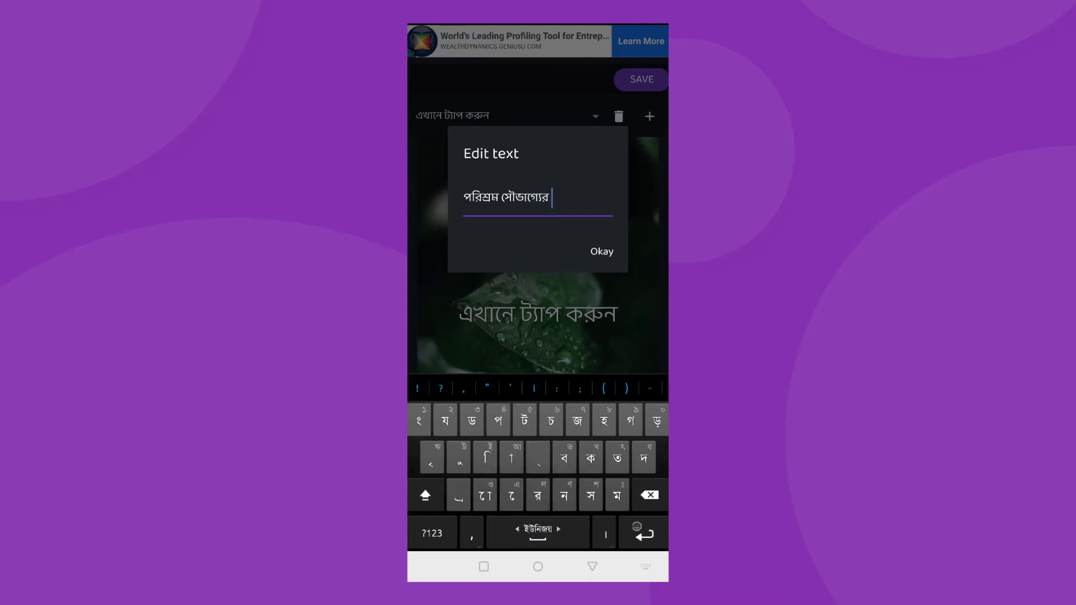
pyautogui.write('চাব')
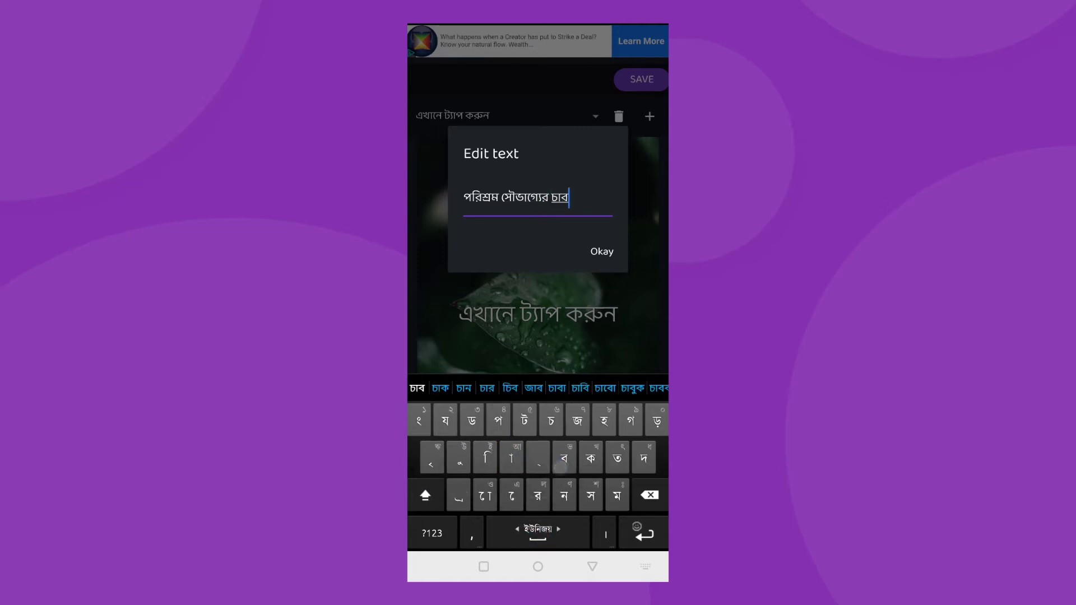
pyautogui.write('িকা')
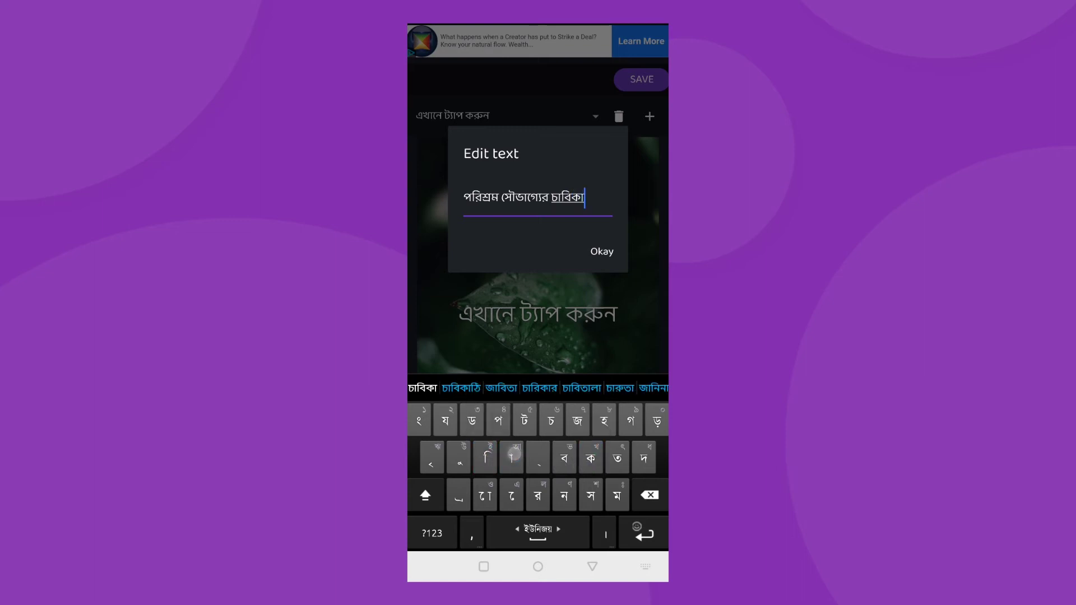
pyautogui.click(460, 388)
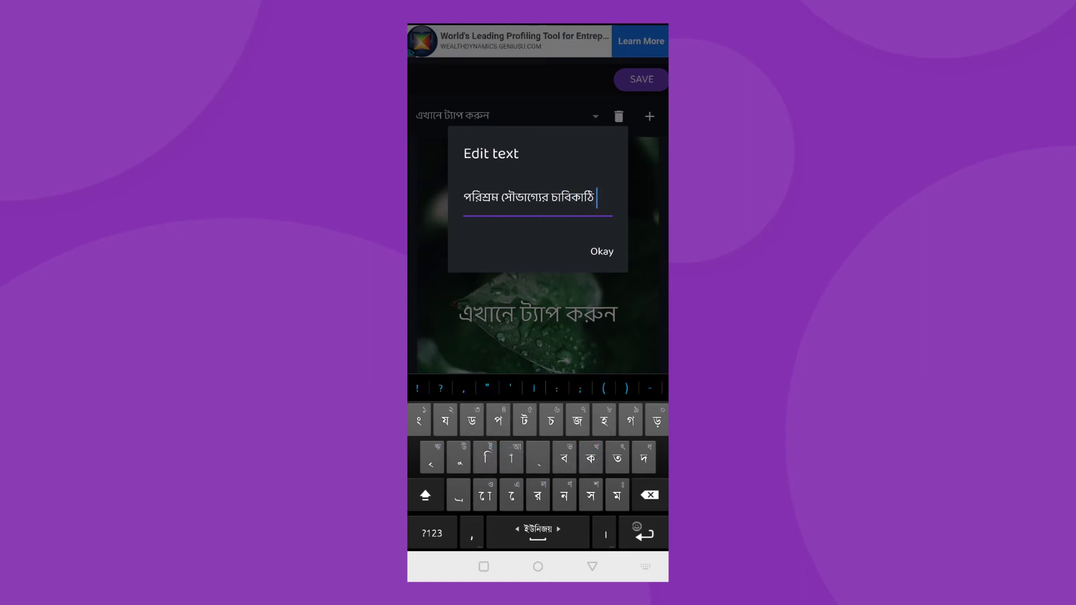
pyautogui.press('BackSpace')
# Break the quote into three lines: পরিশ্রম / সৌভাগ্যের / চাবিকাঠি
pyautogui.click(499, 198)
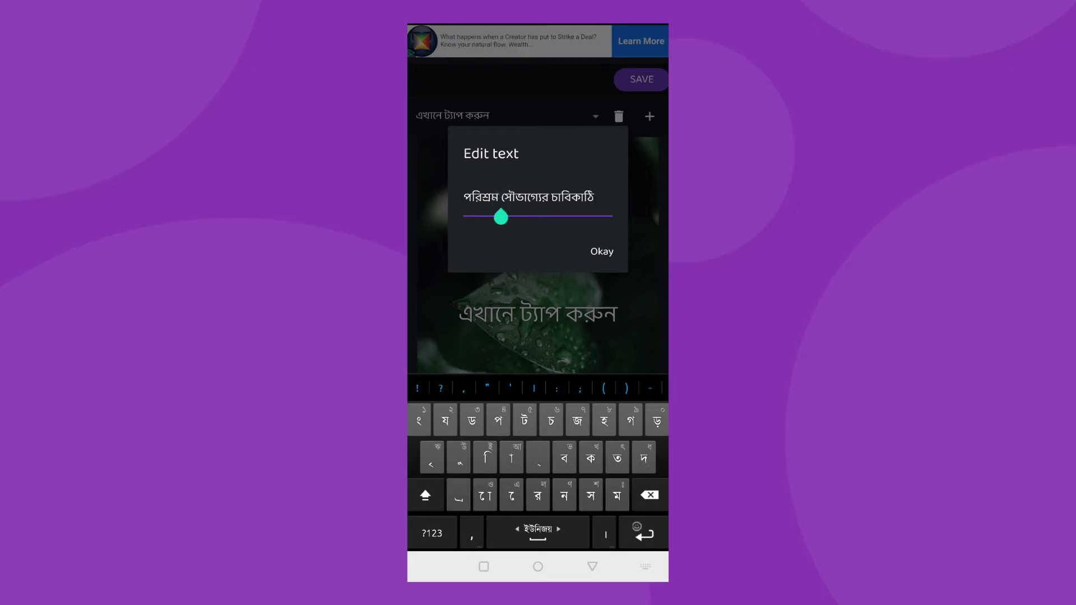
pyautogui.press('Return')
pyautogui.click(514, 208)
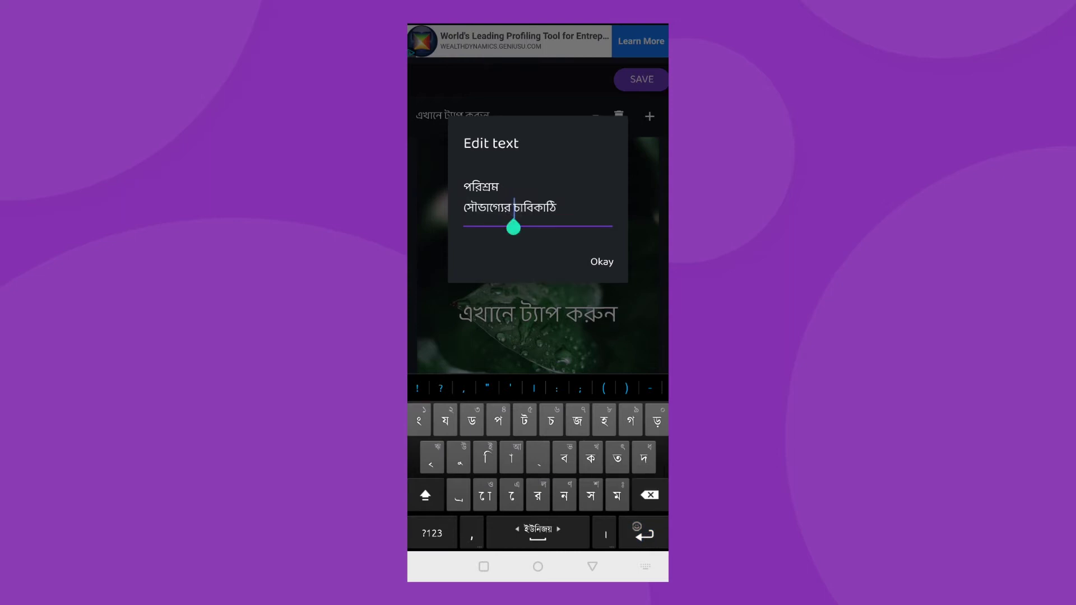
pyautogui.press('Return')
# Apply the first calligraphic Bengali font to the quote and nudge it slightly higher
pyautogui.click(602, 262)
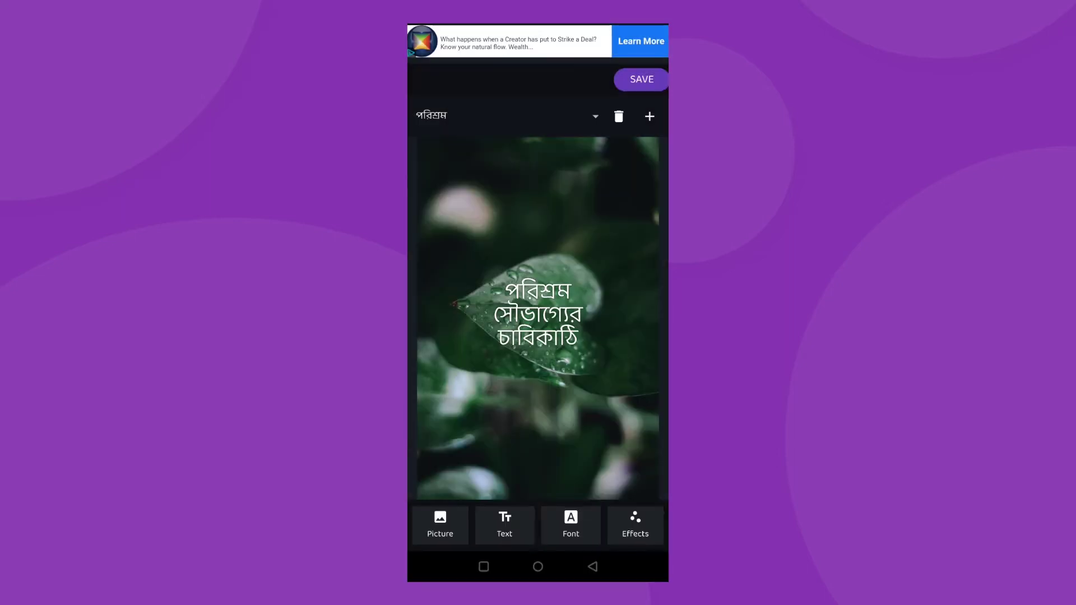
pyautogui.click(570, 524)
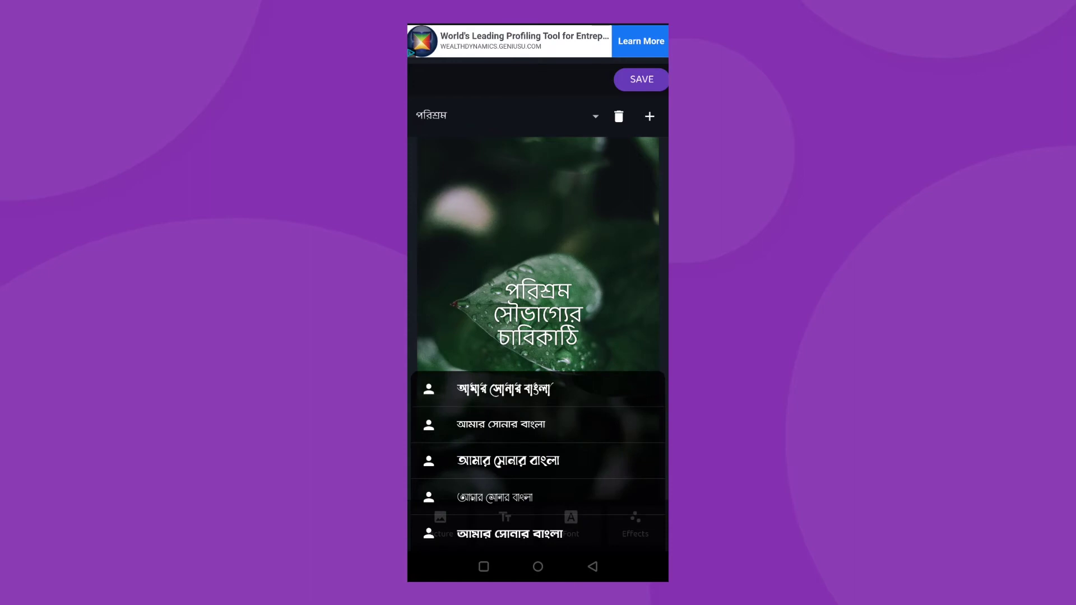
pyautogui.click(507, 460)
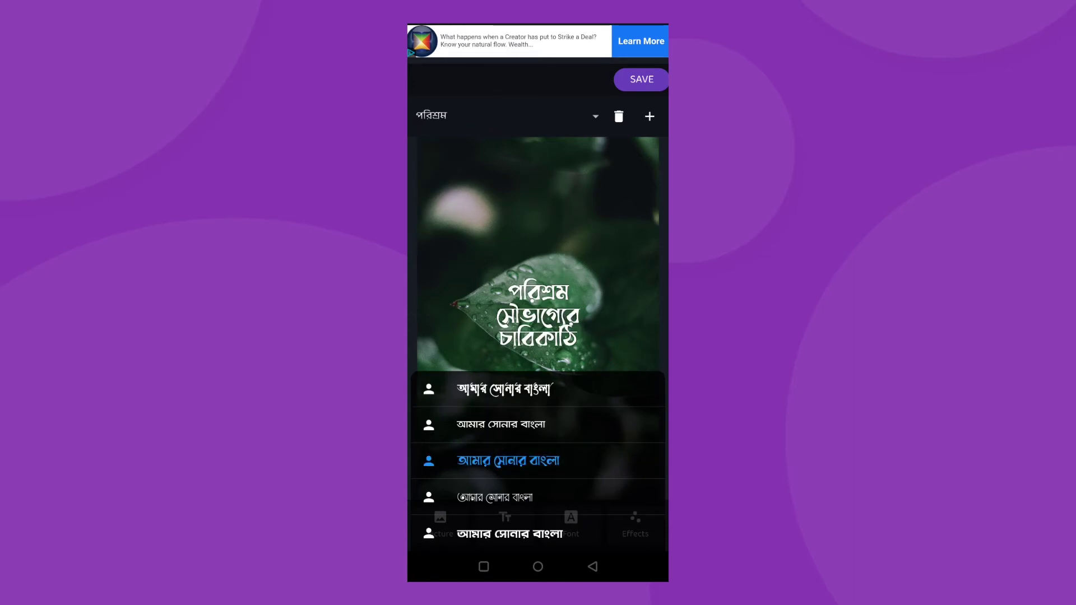
pyautogui.click(515, 392)
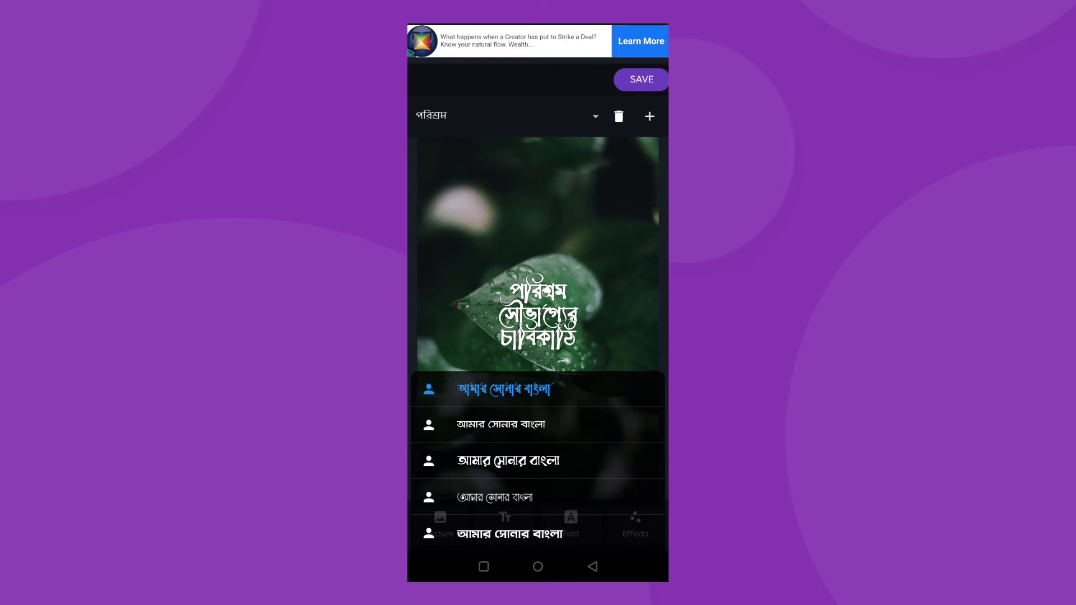
pyautogui.press('Escape')
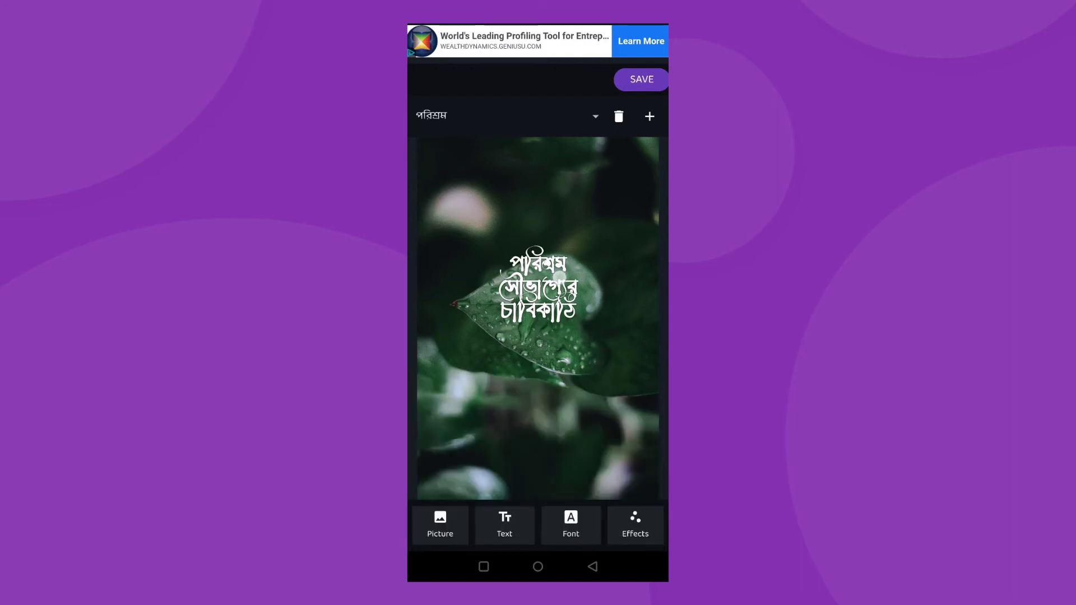
pyautogui.moveTo(555, 284); pyautogui.dragTo(555, 283)
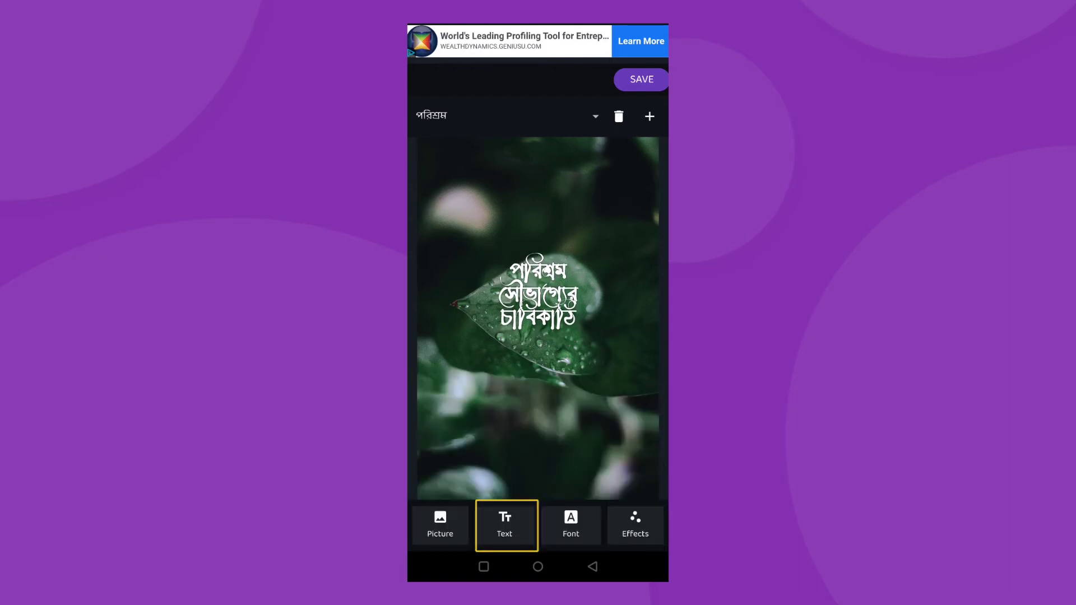
# Enlarge the quote and try a saturated yellow text colour
pyautogui.click(506, 525)
pyautogui.moveTo(583, 397); pyautogui.dragTo(596, 397)
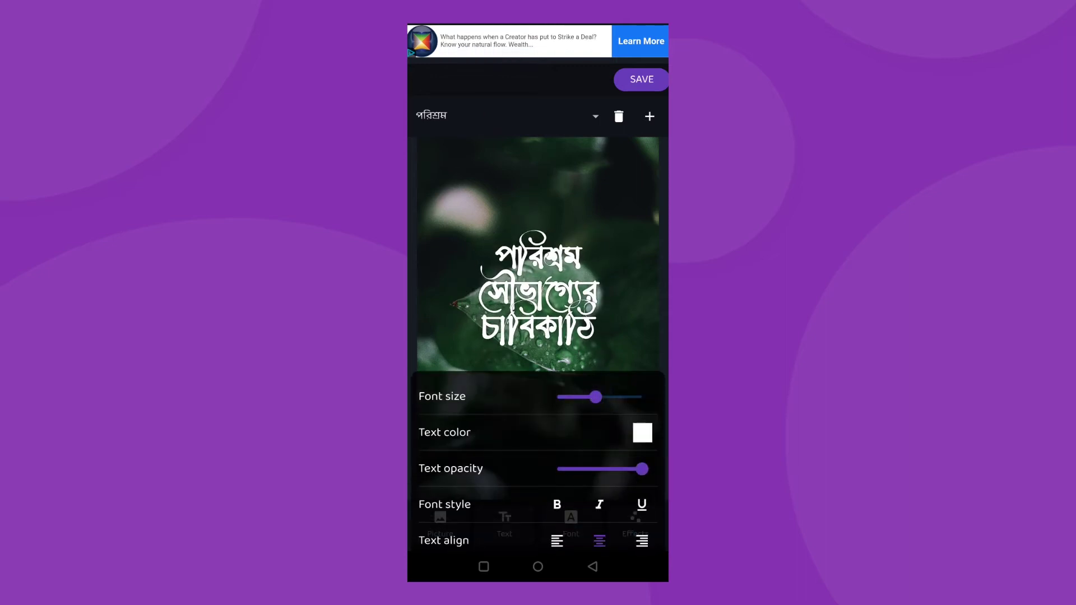
pyautogui.click(642, 432)
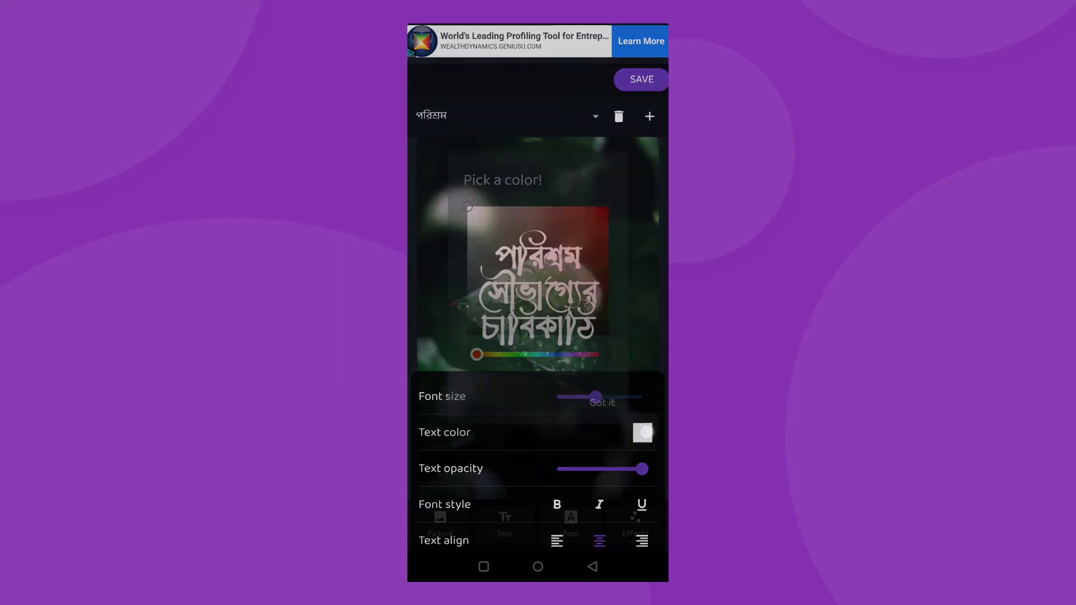
pyautogui.moveTo(476, 354); pyautogui.dragTo(495, 355)
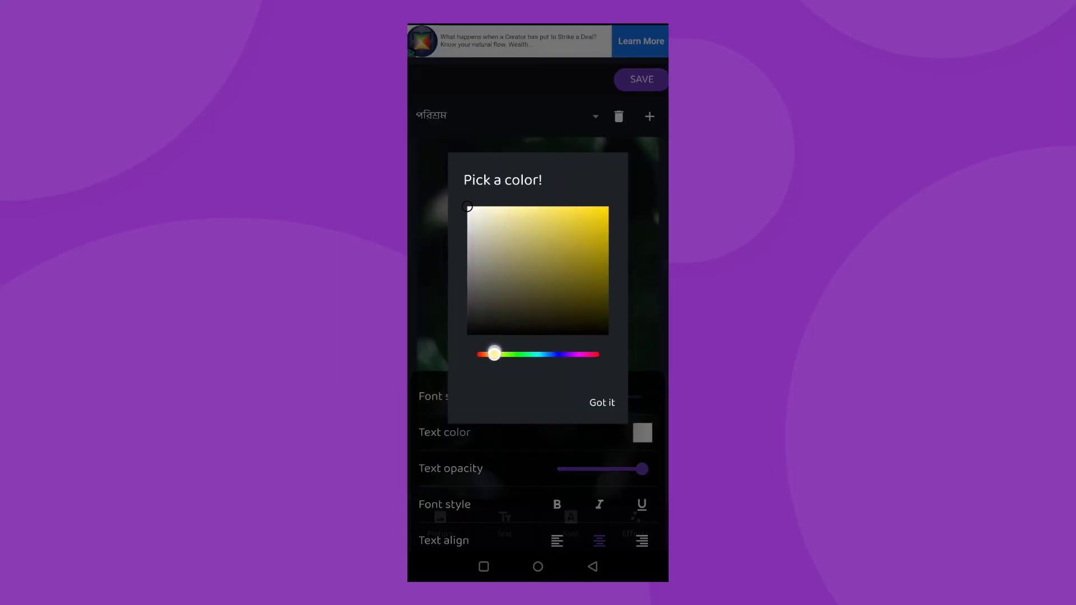
pyautogui.moveTo(600, 227); pyautogui.dragTo(663, 173)
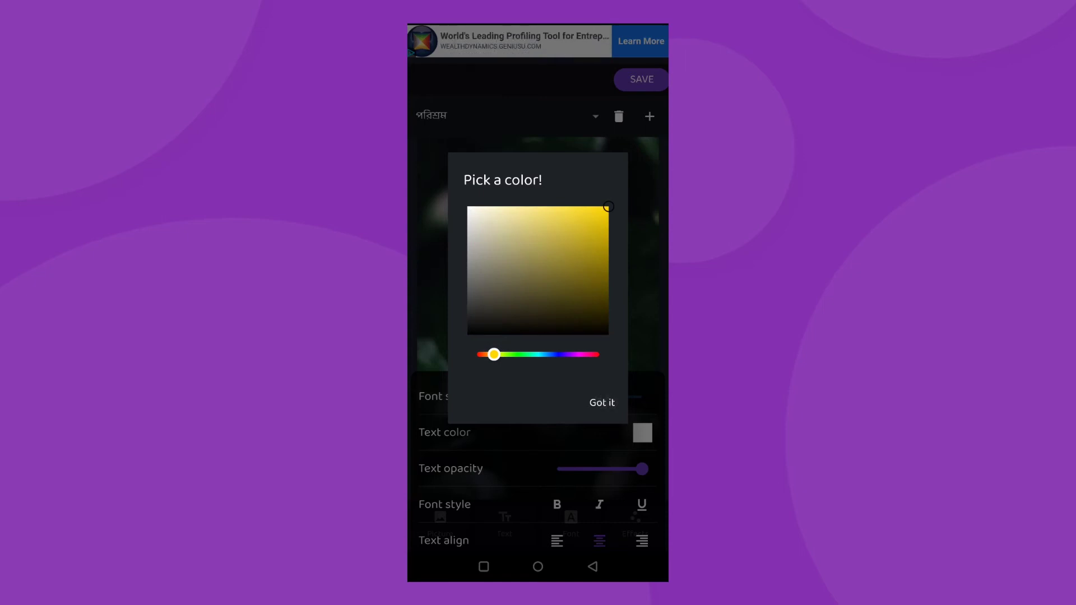
pyautogui.click(600, 399)
pyautogui.click(600, 402)
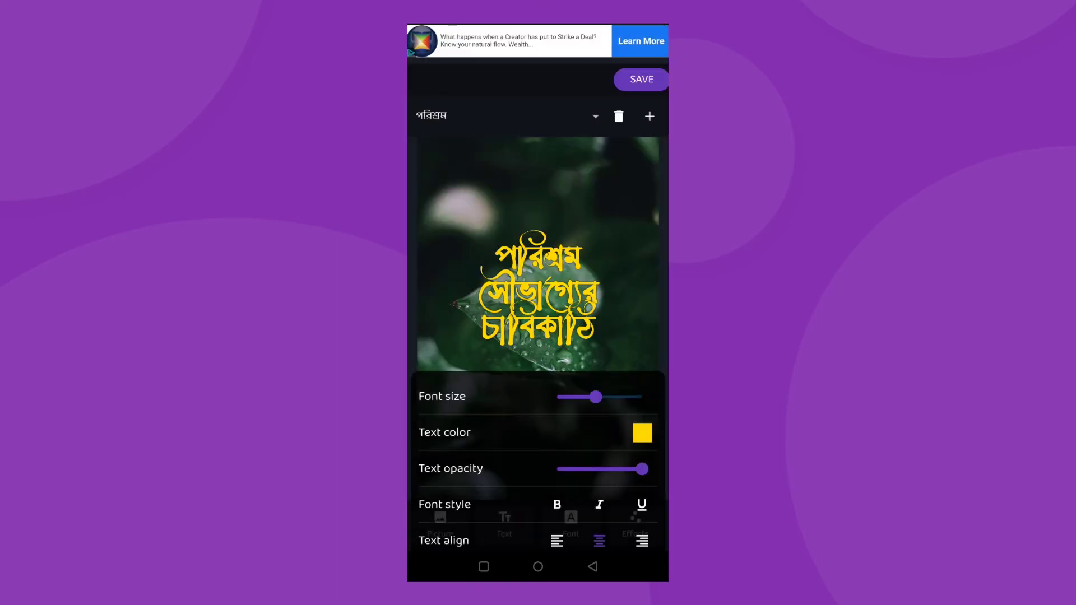
# Restore white text at full opacity and reduce the font size slightly
pyautogui.click(643, 432)
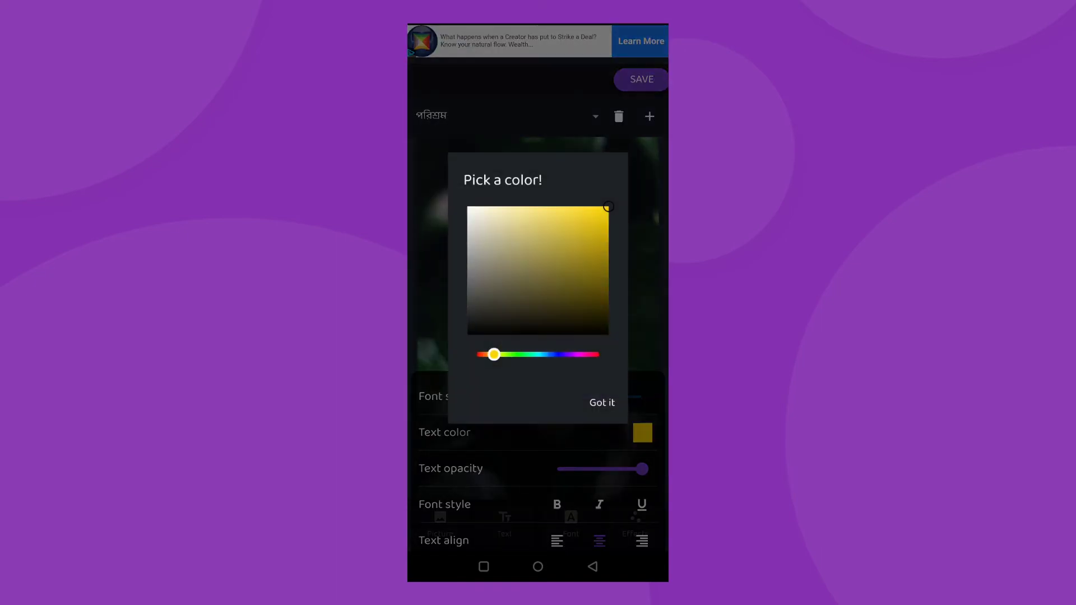
pyautogui.moveTo(516, 236); pyautogui.dragTo(467, 207)
pyautogui.click(596, 404)
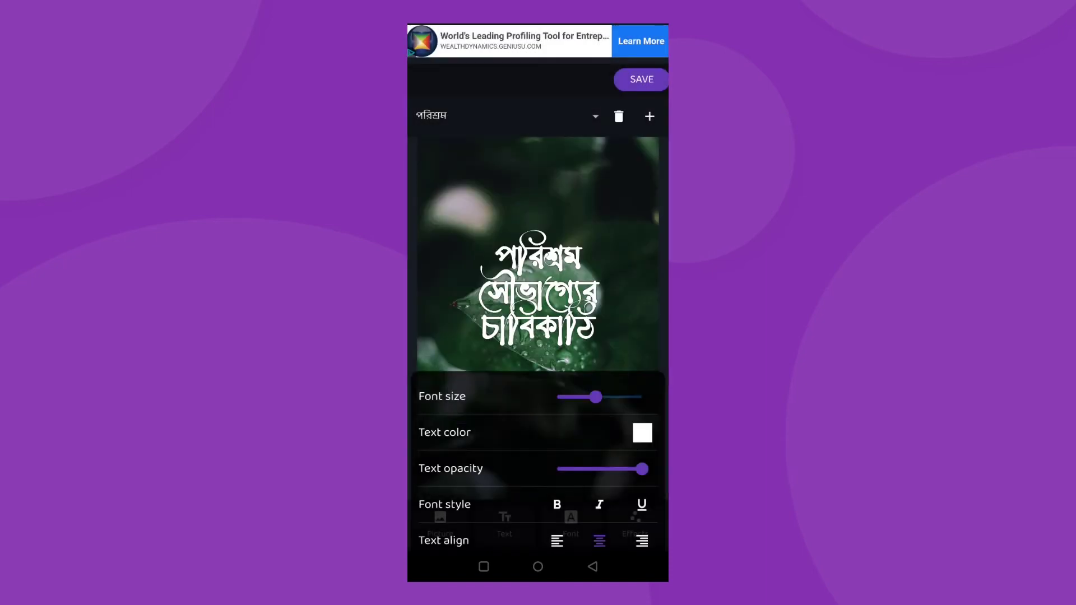
pyautogui.moveTo(596, 396); pyautogui.dragTo(594, 396)
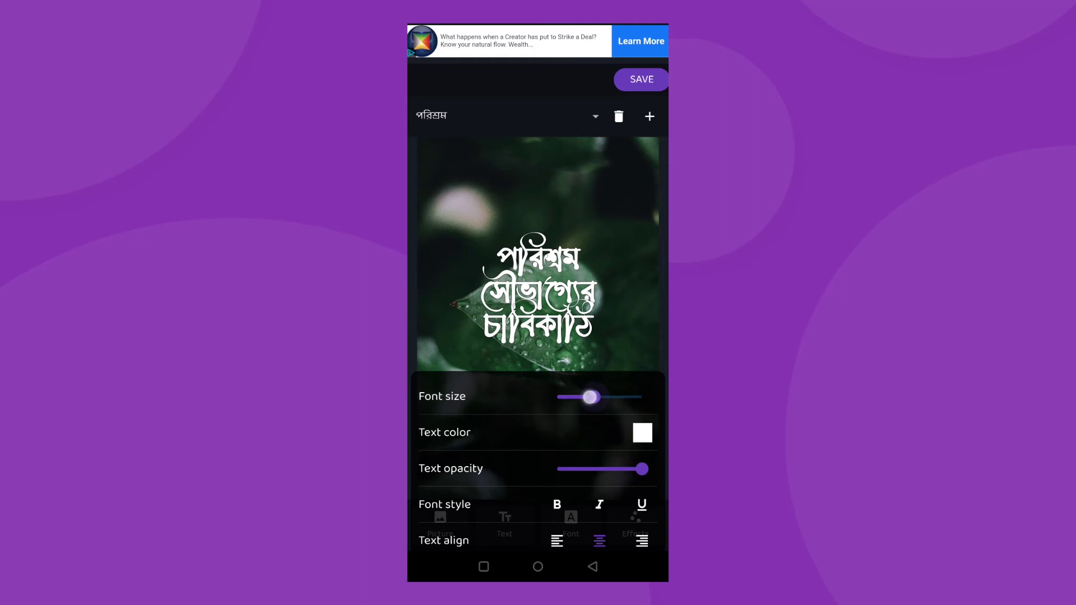
pyautogui.click(636, 469)
pyautogui.moveTo(637, 468)
pyautogui.mouseDown()
pyautogui.moveTo(583, 468)
pyautogui.moveTo(639, 468)
pyautogui.mouseUp()
pyautogui.moveTo(549, 445)
pyautogui.mouseDown()
pyautogui.moveTo(549, 393)
pyautogui.moveTo(549, 409)
pyautogui.mouseUp()
pyautogui.moveTo(523, 521)
pyautogui.mouseDown()
pyautogui.moveTo(523, 463)
pyautogui.moveTo(545, 400)
pyautogui.moveTo(546, 538)
pyautogui.mouseUp()
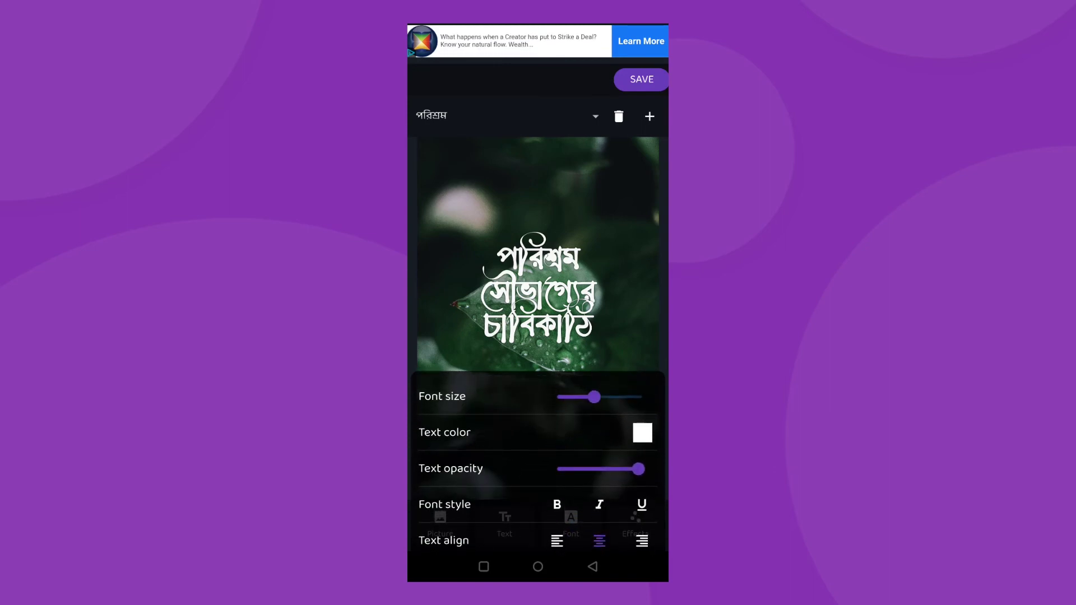
pyautogui.moveTo(538, 404); pyautogui.dragTo(538, 538)
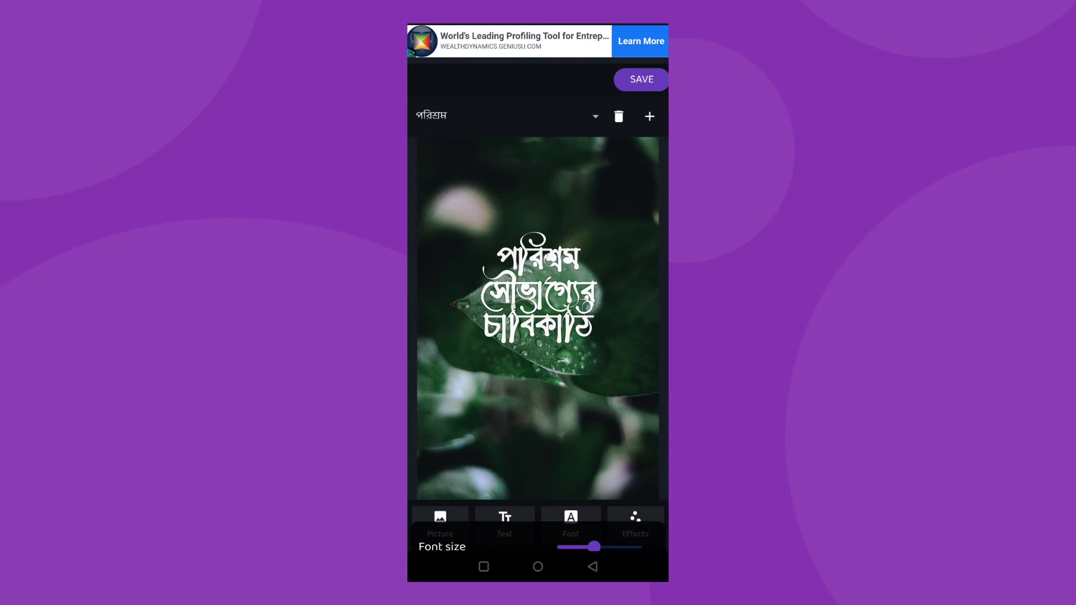
pyautogui.click(635, 524)
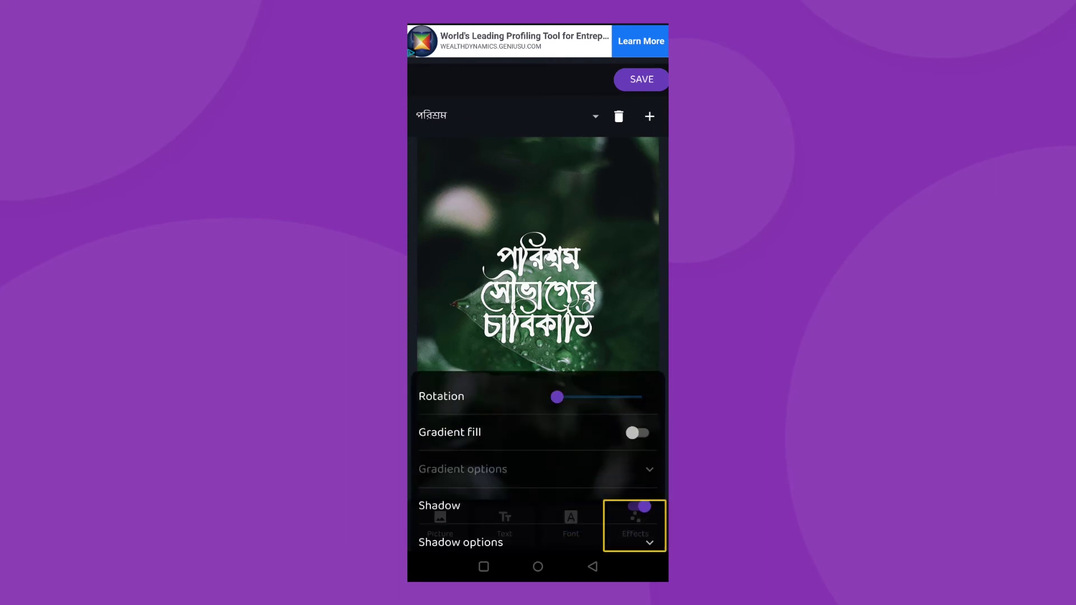
pyautogui.moveTo(557, 395)
pyautogui.mouseDown()
pyautogui.moveTo(598, 396)
pyautogui.moveTo(536, 399)
pyautogui.mouseUp()
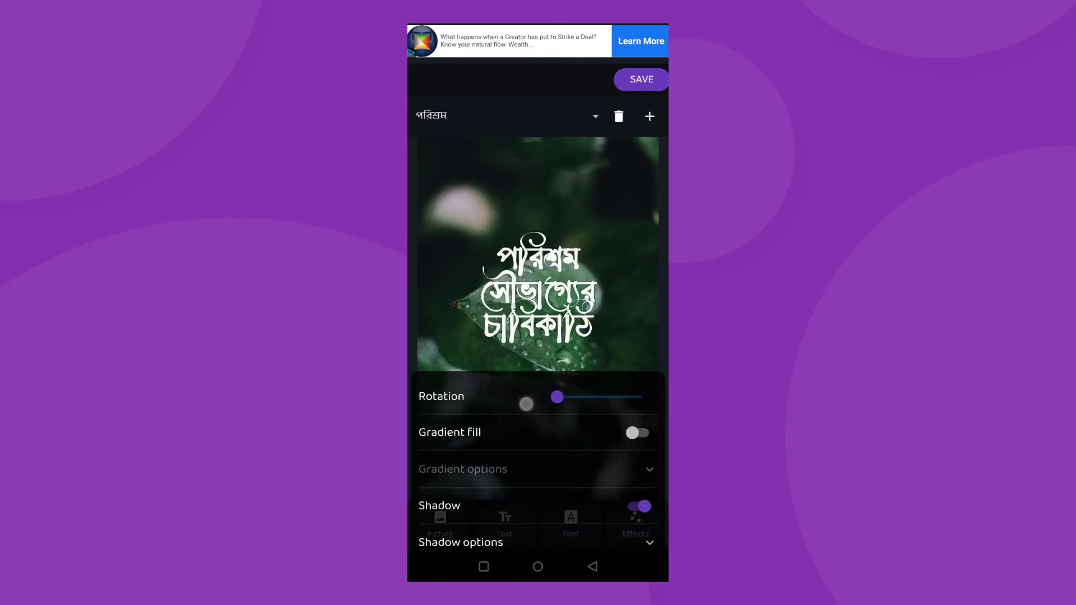
pyautogui.moveTo(559, 446); pyautogui.dragTo(559, 403)
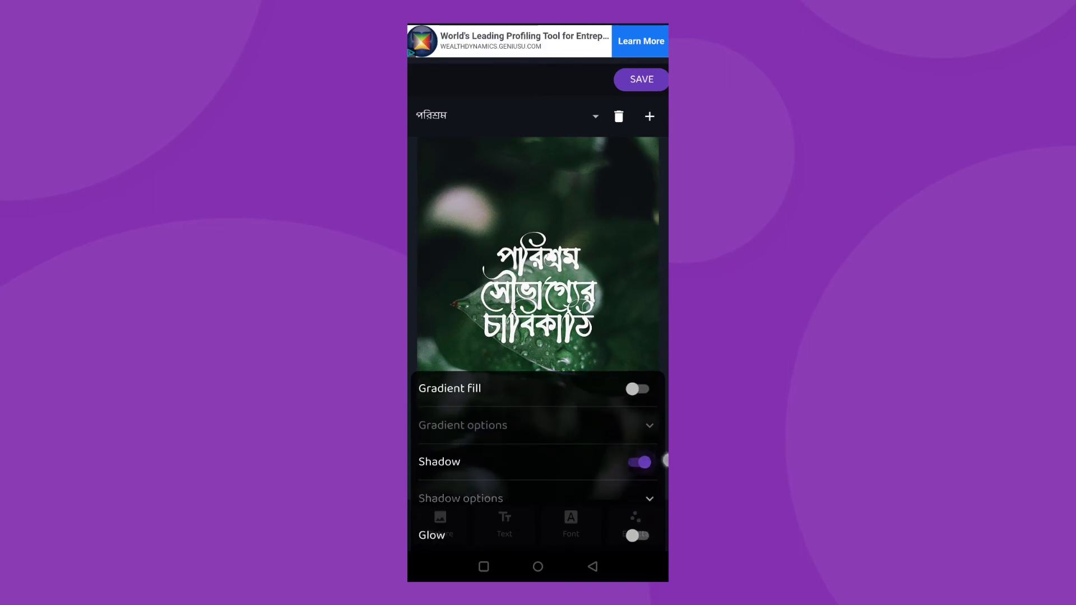
pyautogui.moveTo(562, 452); pyautogui.dragTo(584, 401)
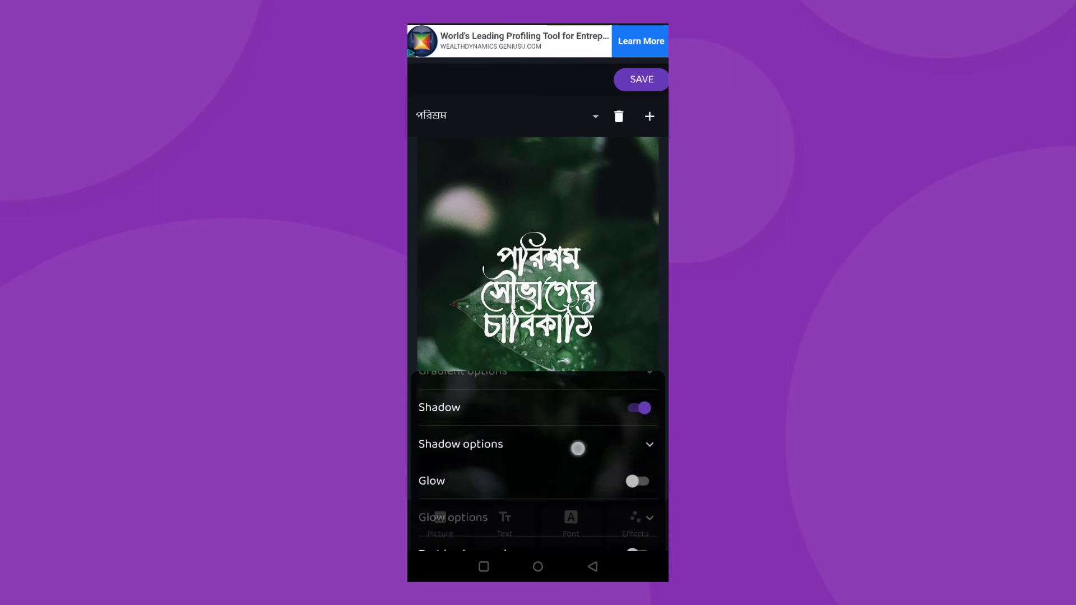
pyautogui.moveTo(579, 447); pyautogui.dragTo(593, 403)
pyautogui.moveTo(561, 448); pyautogui.dragTo(560, 406)
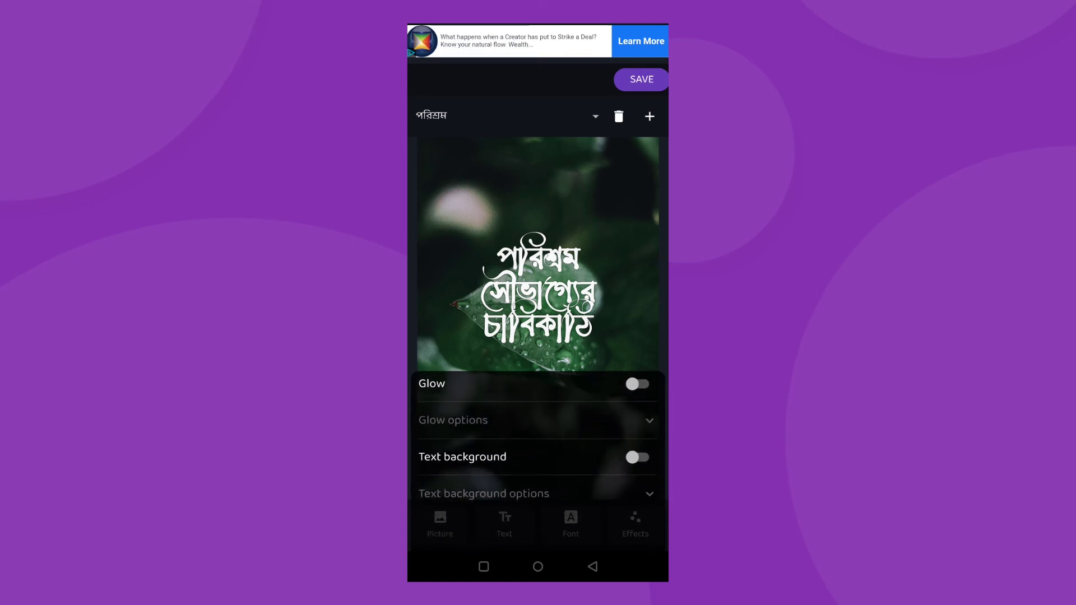
pyautogui.click(638, 458)
pyautogui.click(638, 457)
pyautogui.moveTo(570, 432); pyautogui.dragTo(569, 423)
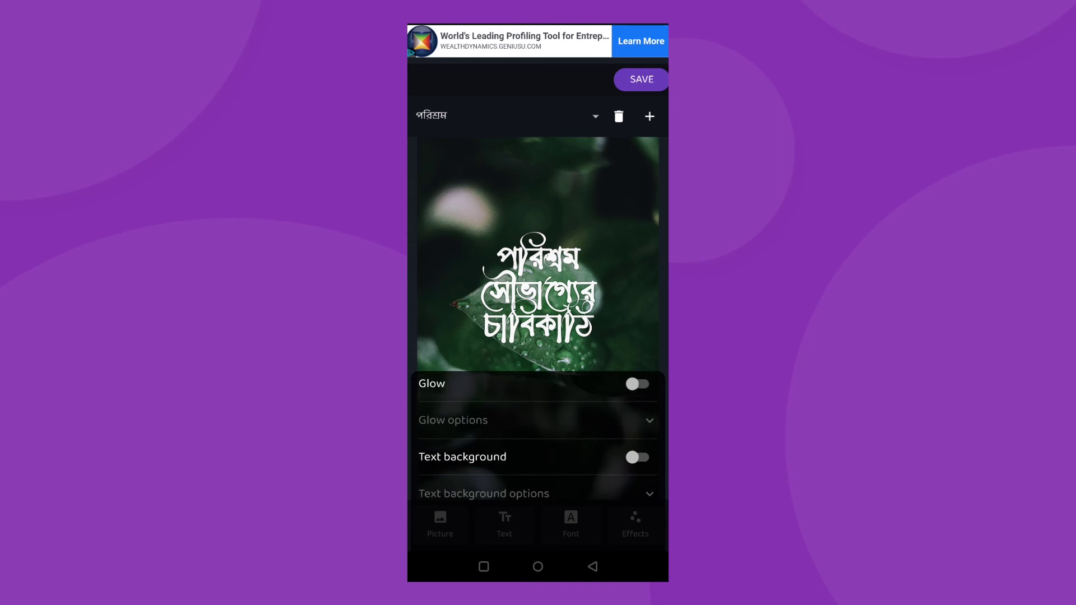
pyautogui.click(600, 314)
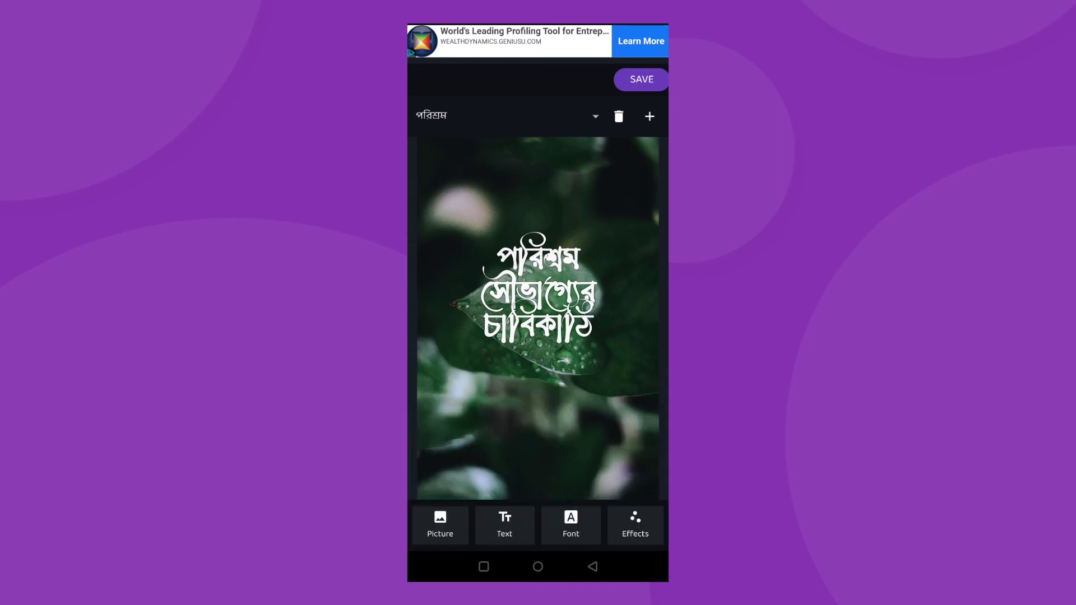
# Turn on a colour filter over the leaf photo
pyautogui.click(439, 525)
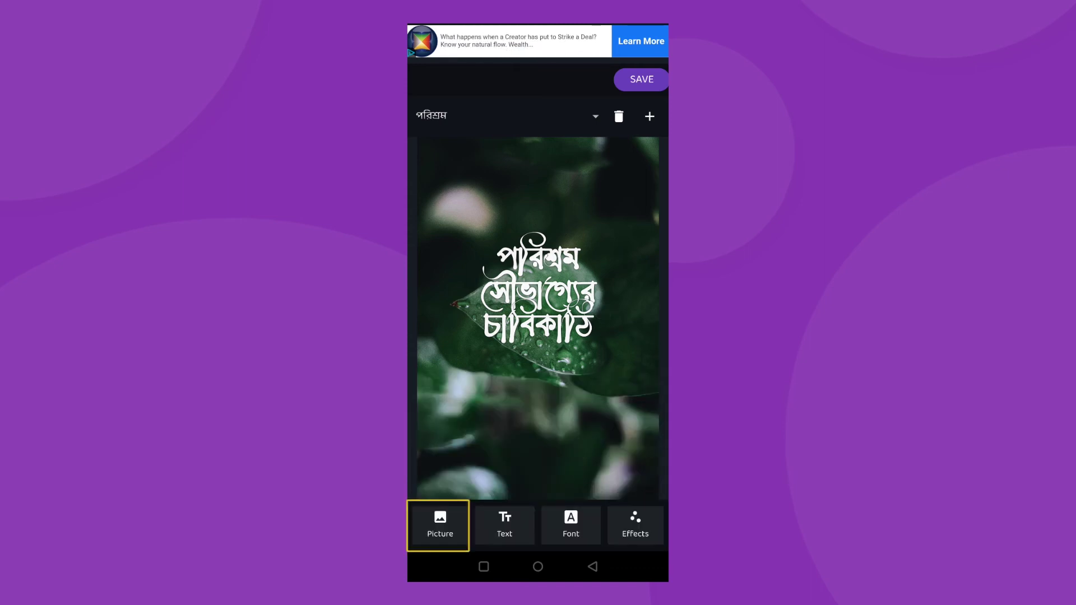
pyautogui.moveTo(553, 479); pyautogui.dragTo(555, 463)
pyautogui.click(638, 426)
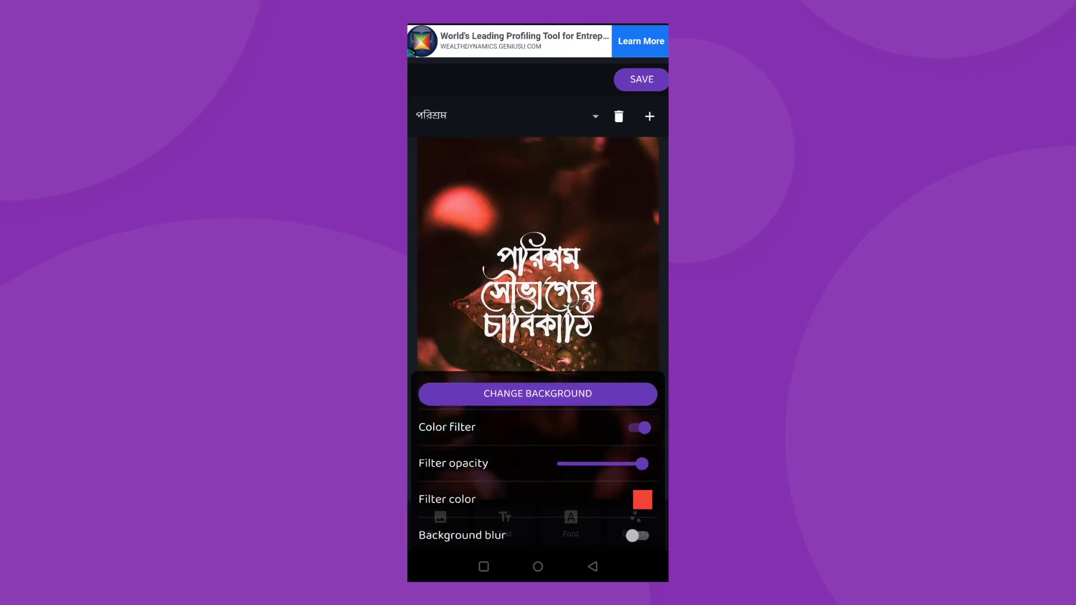
pyautogui.moveTo(641, 464)
pyautogui.mouseDown()
pyautogui.moveTo(577, 457)
pyautogui.moveTo(589, 459)
pyautogui.mouseUp()
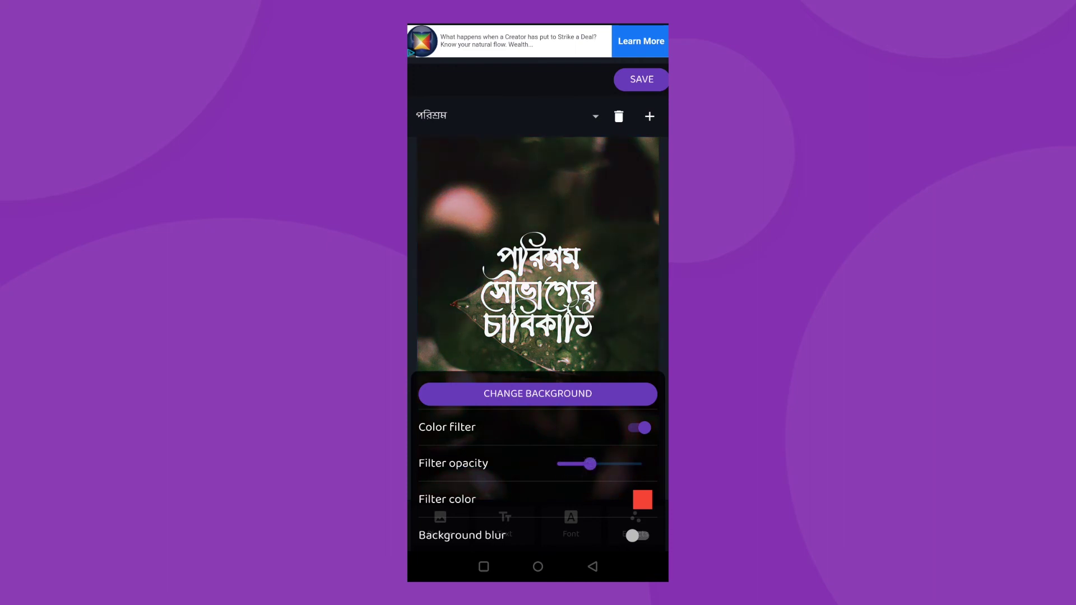
# Set the filter colour to purple at full filter opacity
pyautogui.click(643, 500)
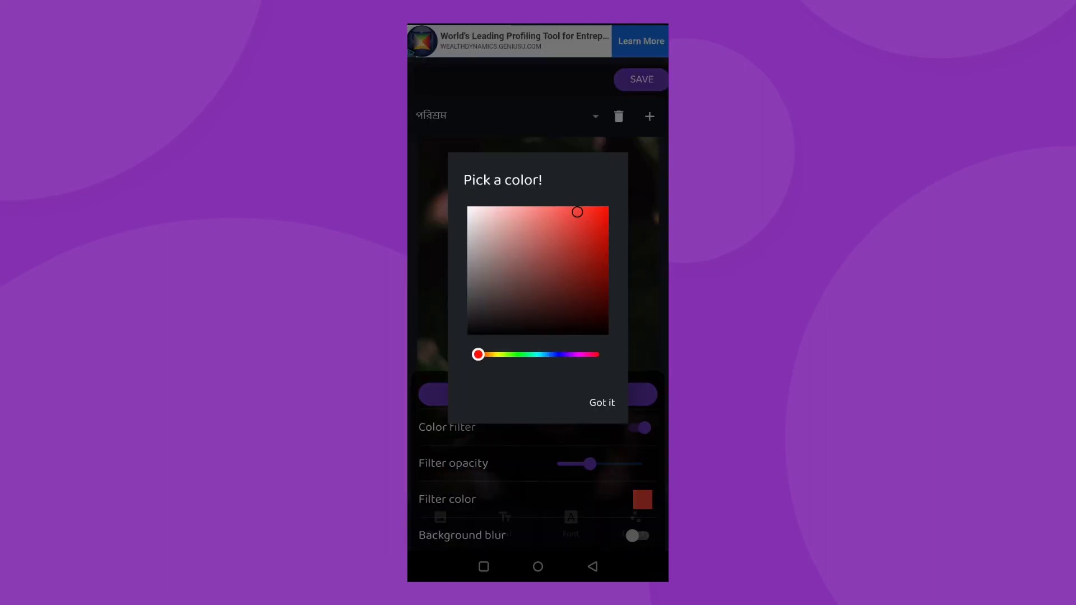
pyautogui.moveTo(562, 354); pyautogui.dragTo(567, 354)
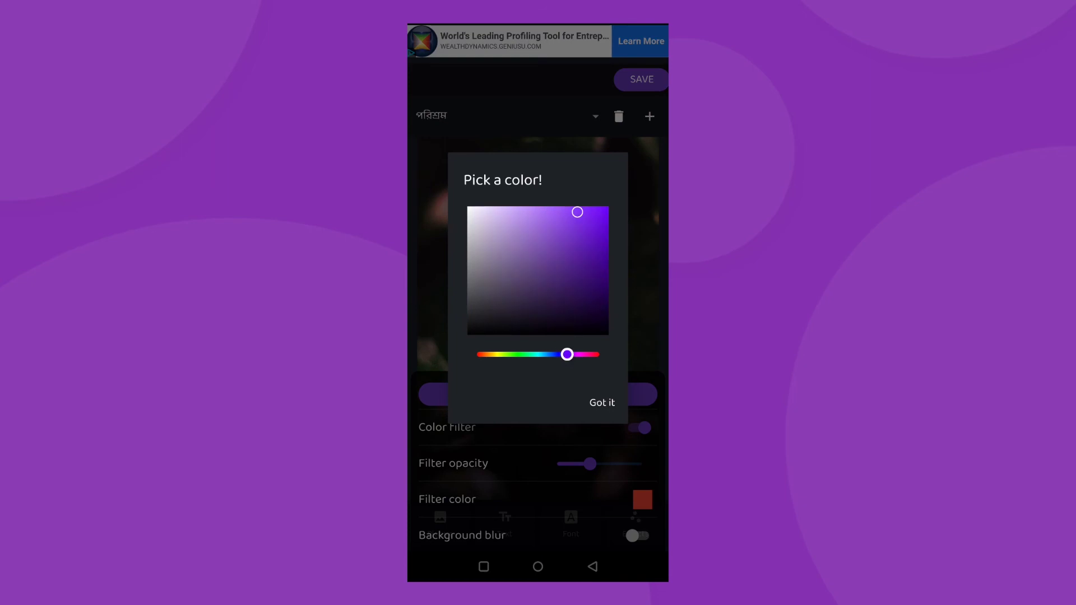
pyautogui.click(602, 402)
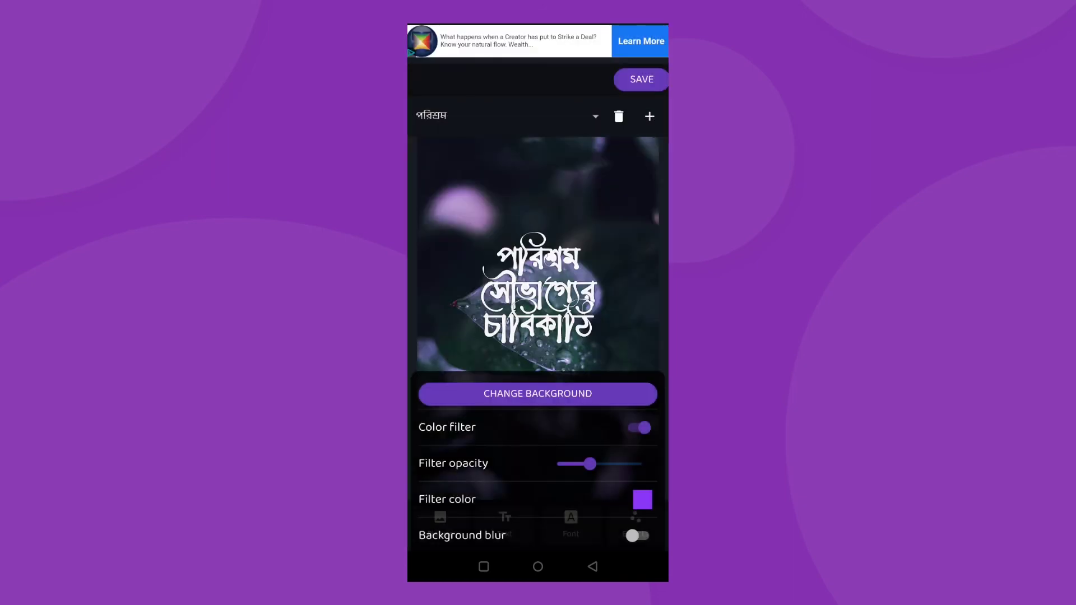
pyautogui.moveTo(588, 452); pyautogui.dragTo(665, 447)
pyautogui.moveTo(555, 483)
pyautogui.mouseDown()
pyautogui.moveTo(575, 435)
pyautogui.moveTo(543, 473)
pyautogui.mouseUp()
pyautogui.moveTo(642, 426)
pyautogui.mouseDown()
pyautogui.moveTo(583, 426)
pyautogui.moveTo(642, 426)
pyautogui.mouseUp()
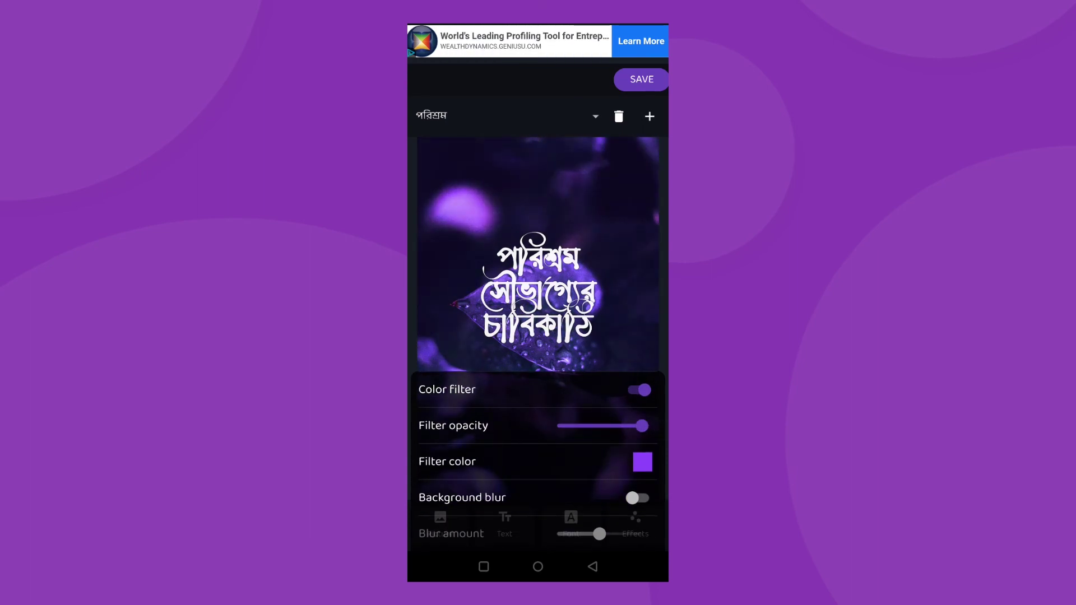
pyautogui.moveTo(530, 446); pyautogui.dragTo(514, 487)
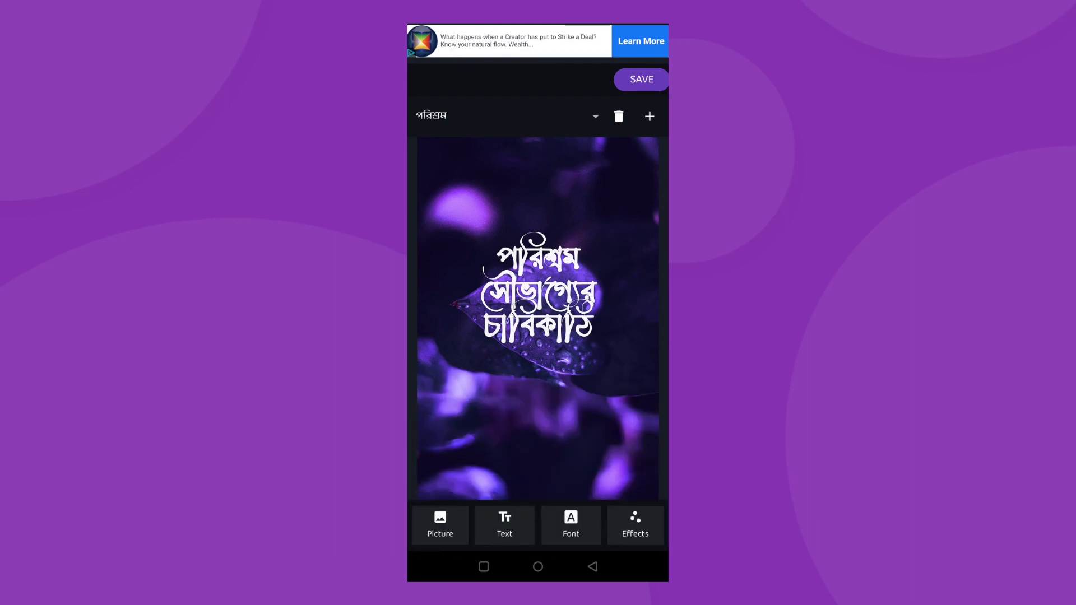
pyautogui.click(641, 79)
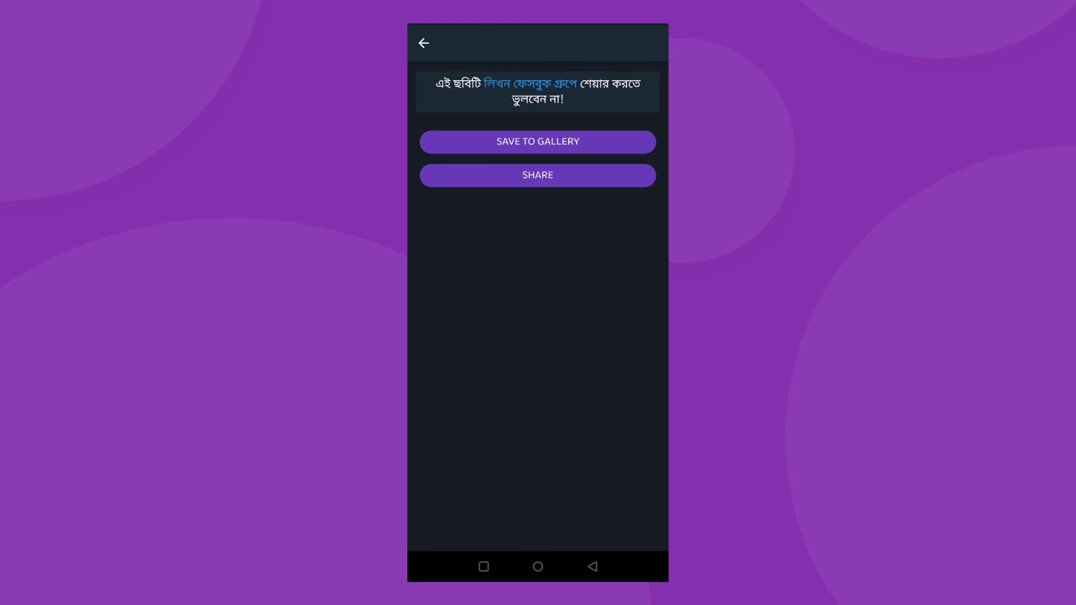
# Save the purple-tinted quote image to the gallery and view it there
pyautogui.click(554, 144)
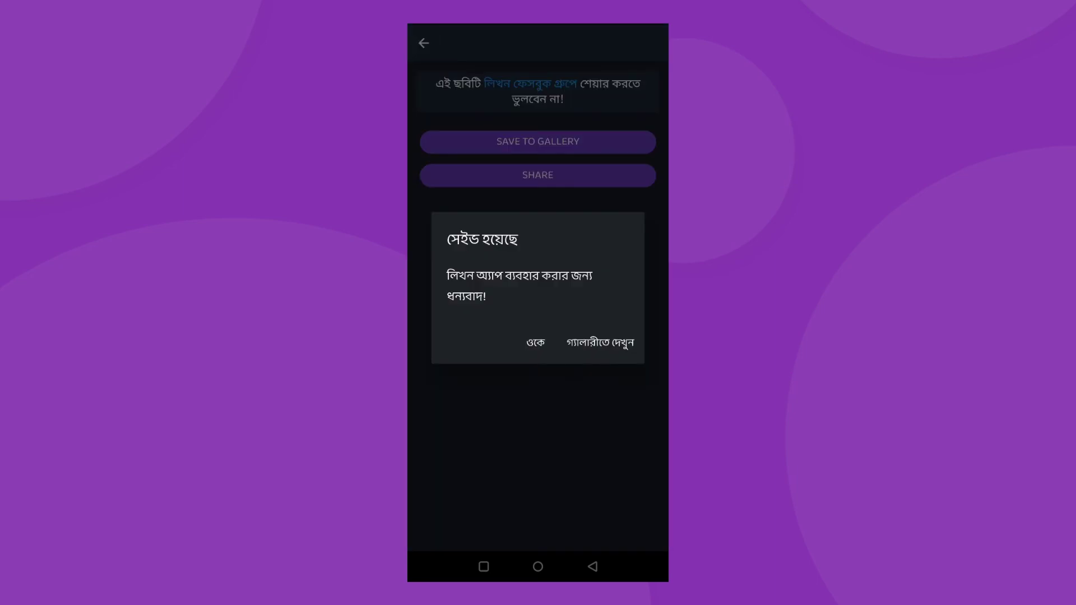
pyautogui.click(605, 342)
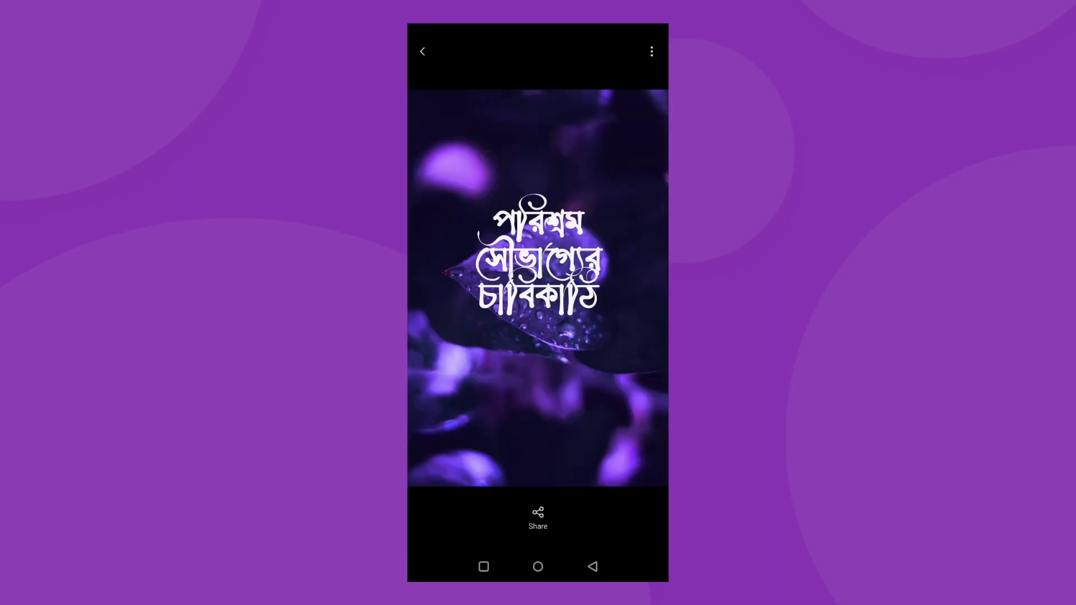